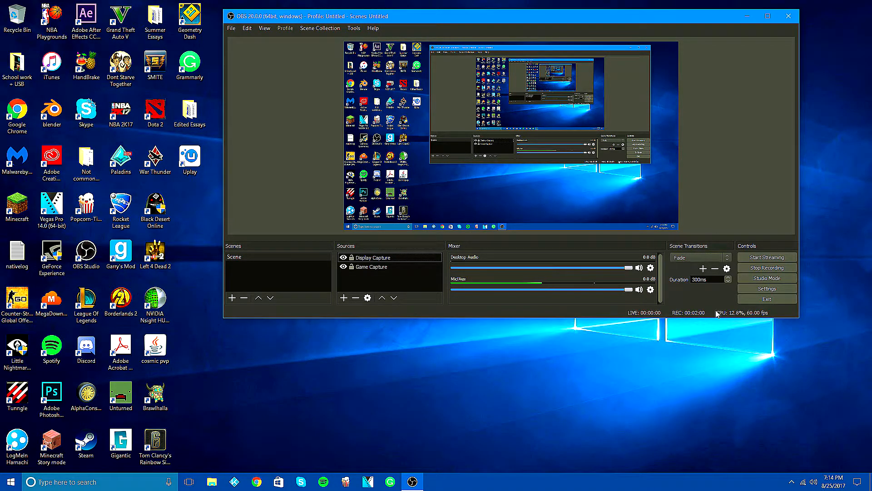
- Disable the scene preview and enable it again
right_click(729, 184)
left_click(736, 190)
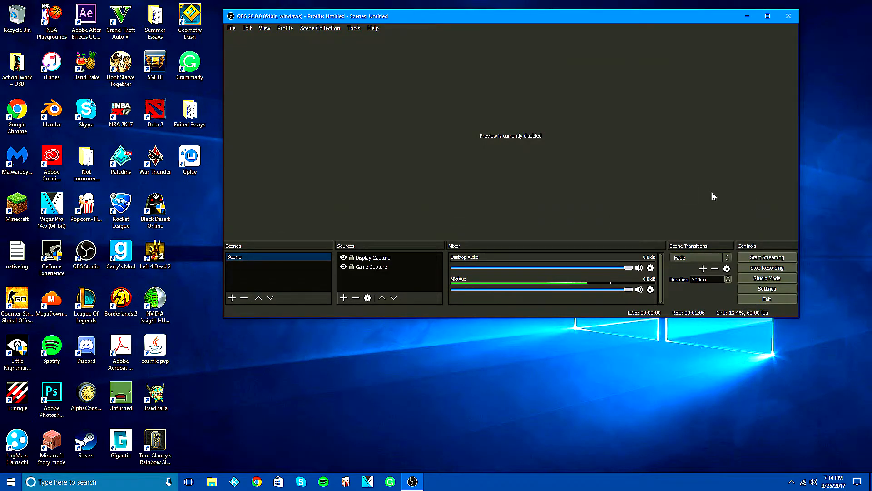
right_click(575, 137)
left_click(593, 139)
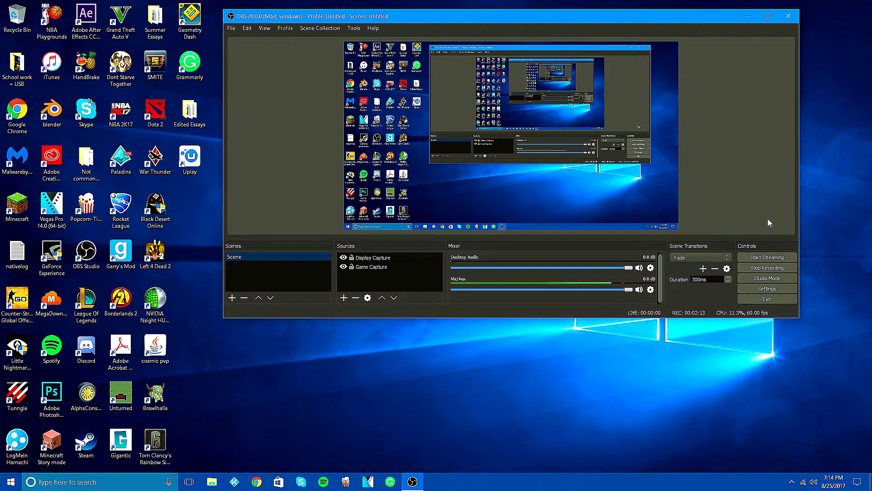
- Switch the interface theme to Default in the general settings and accept the change
left_click(775, 290)
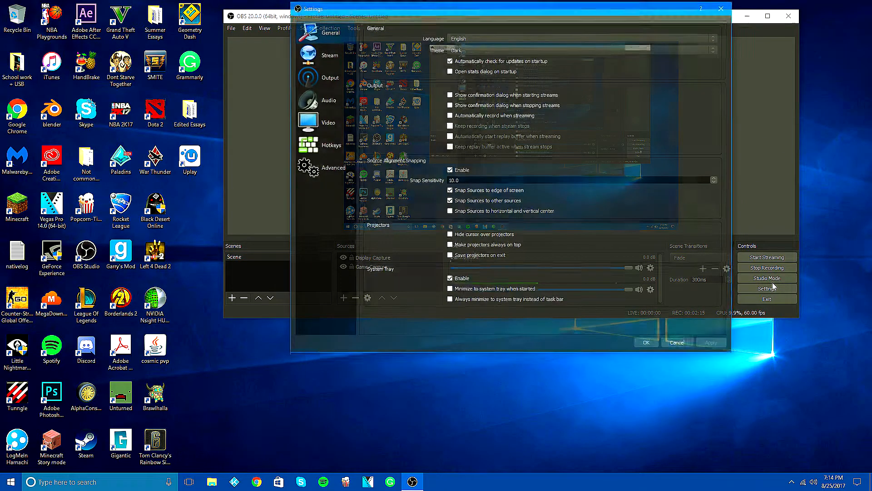
left_click(471, 47)
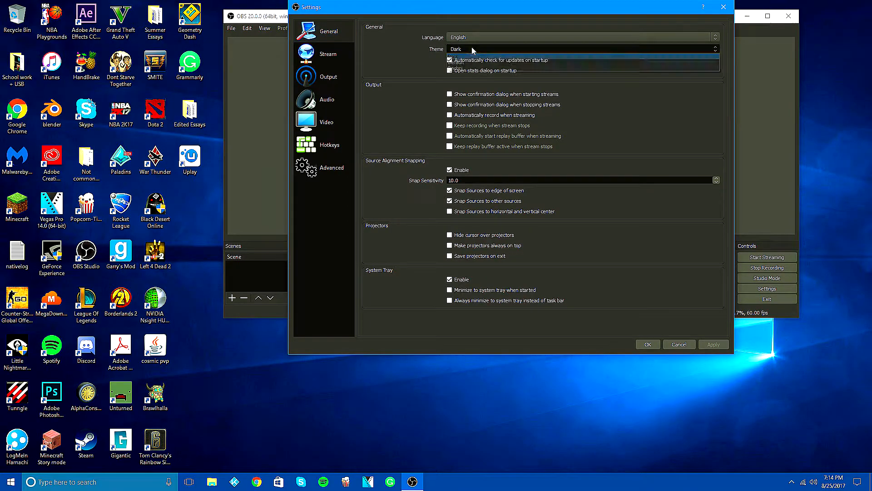
left_click(473, 62)
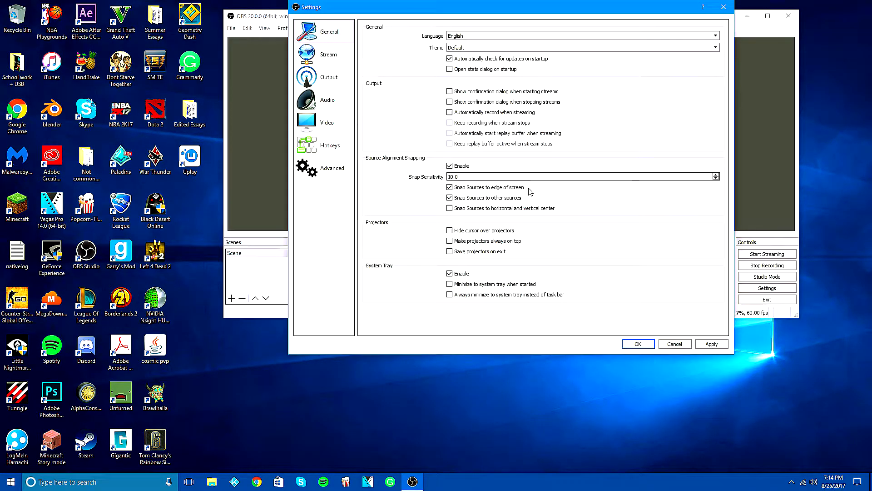
left_click(634, 345)
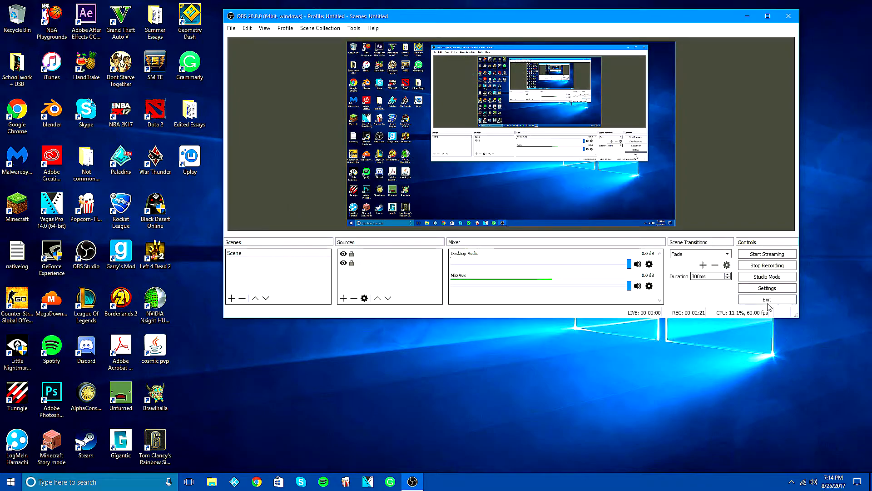
- Set the interface theme back to Dark in the general settings and accept the change
left_click(761, 287)
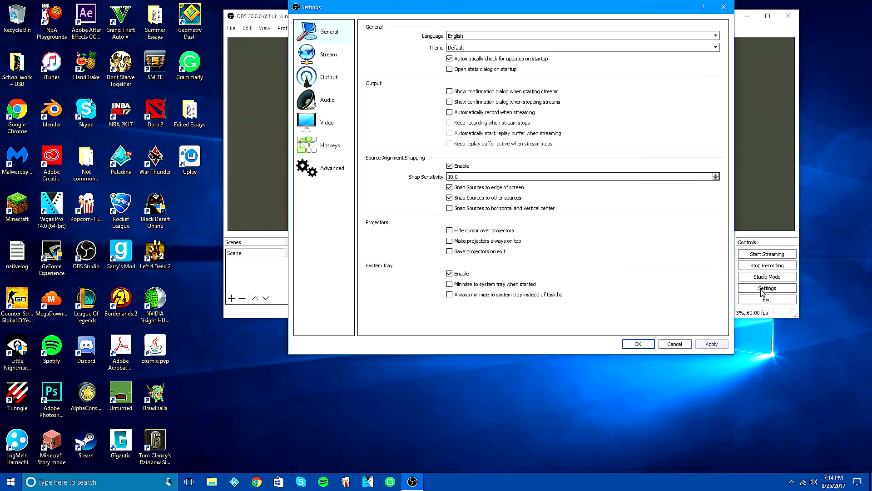
left_click(479, 50)
left_click(440, 51)
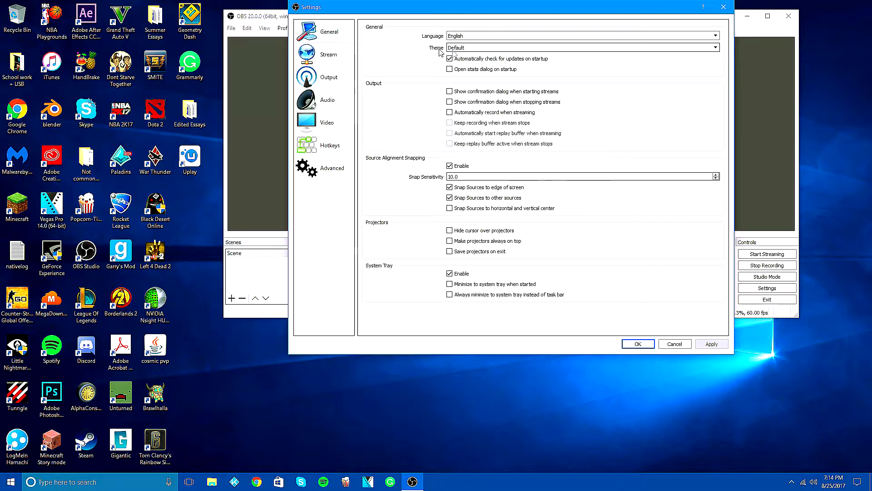
left_click(489, 49)
left_click(487, 56)
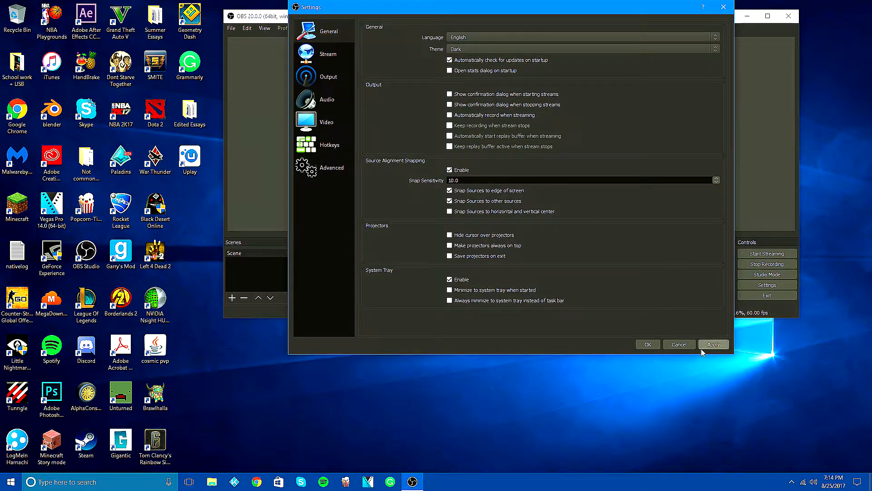
left_click(658, 345)
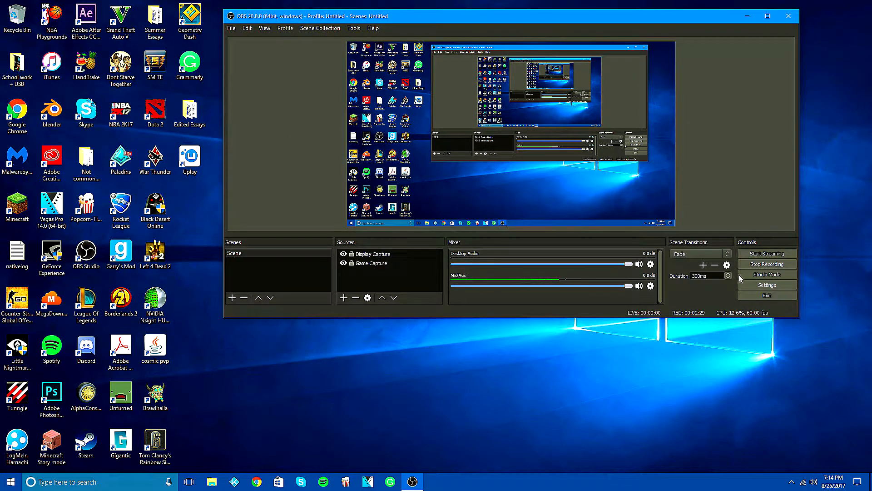
- Review the stream settings and the streaming and recording options of the output settings
left_click(767, 285)
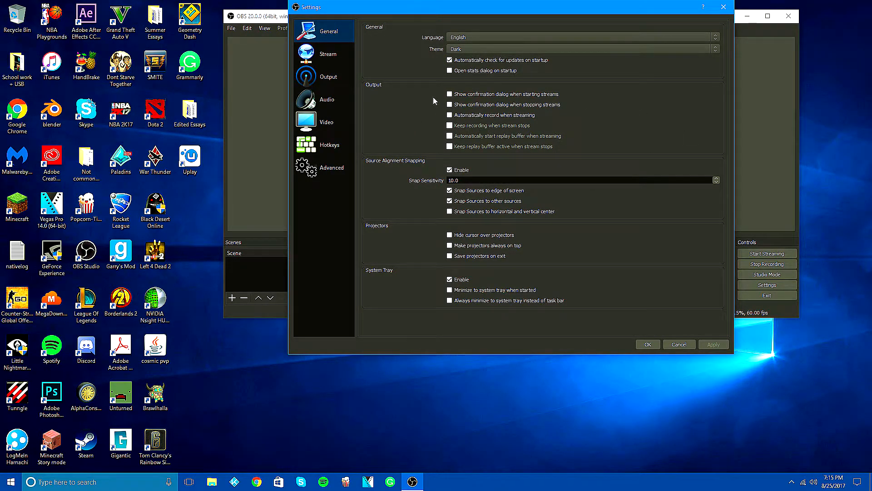
left_click(338, 63)
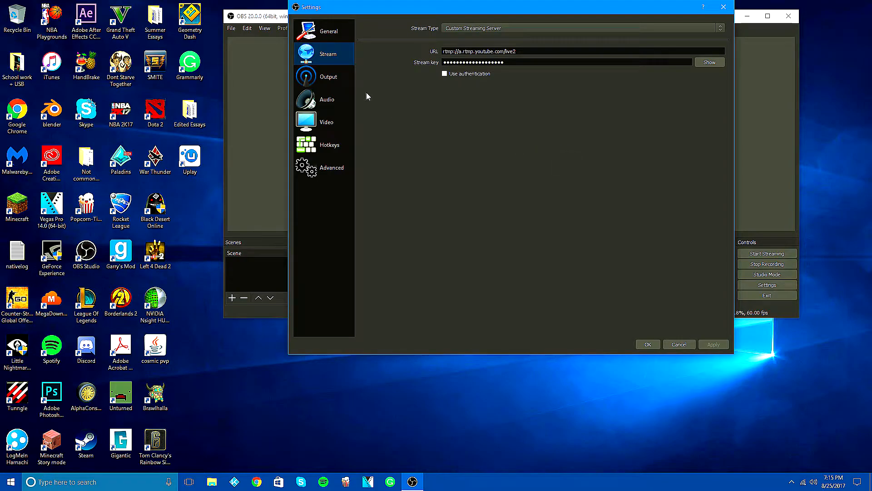
left_click(346, 77)
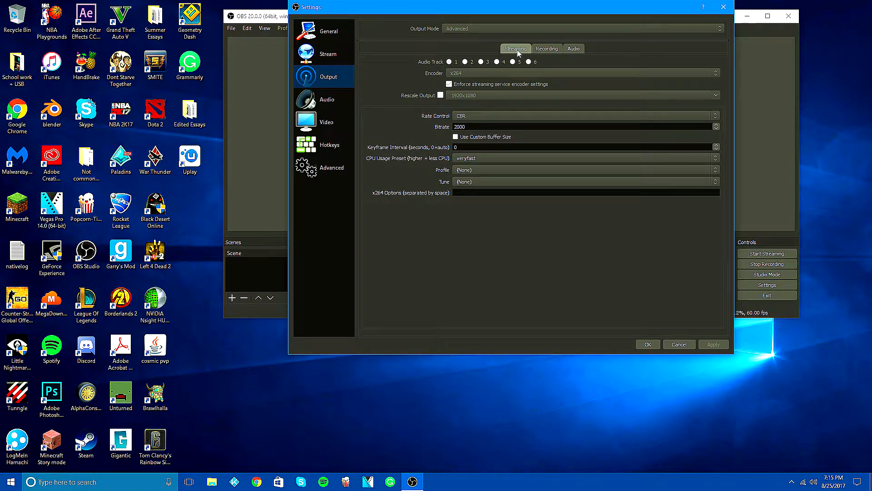
left_click(549, 49)
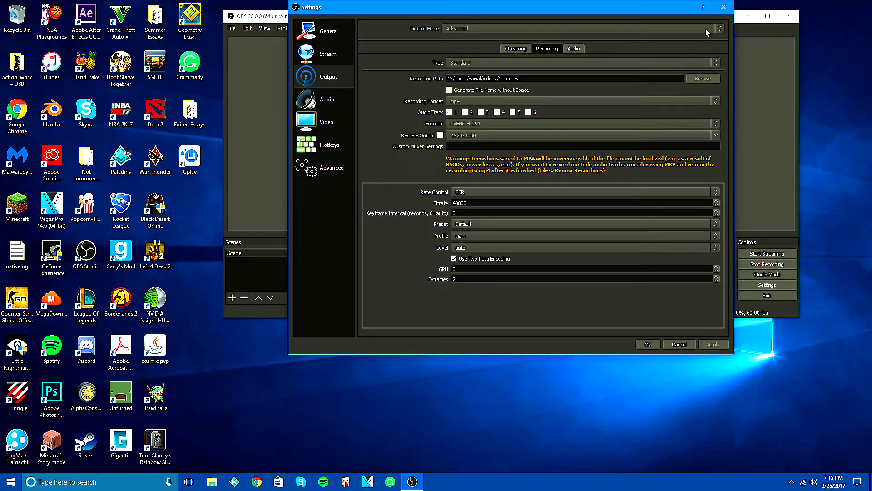
left_click(525, 48)
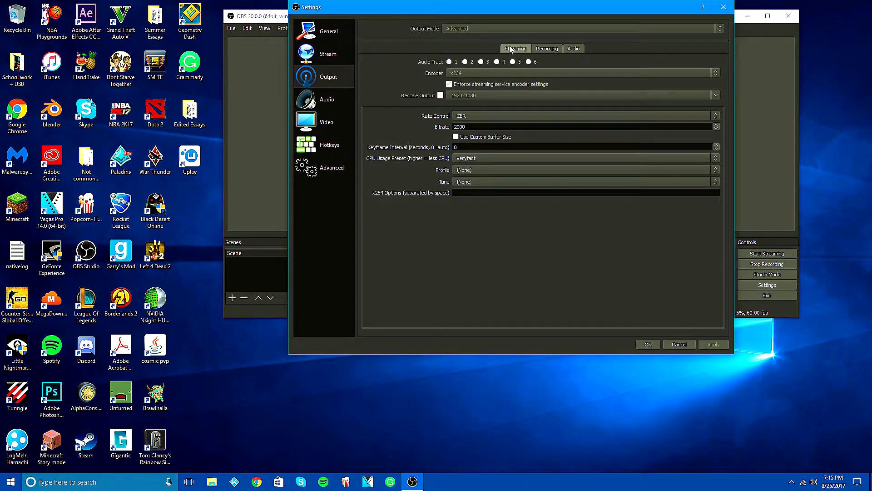
left_click(539, 49)
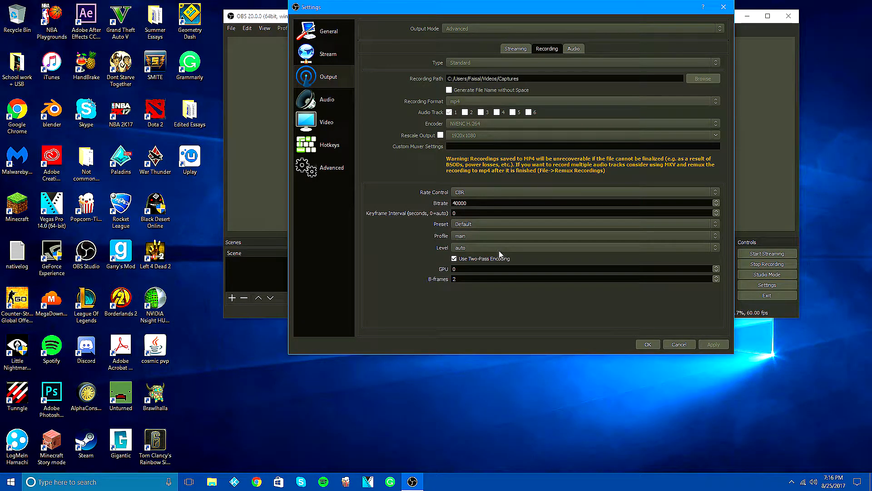
- Configure the recording encoder with CBR rate control, a bitrate of 40000 and the main profile
left_click(472, 192)
left_click(470, 190)
left_click(470, 190)
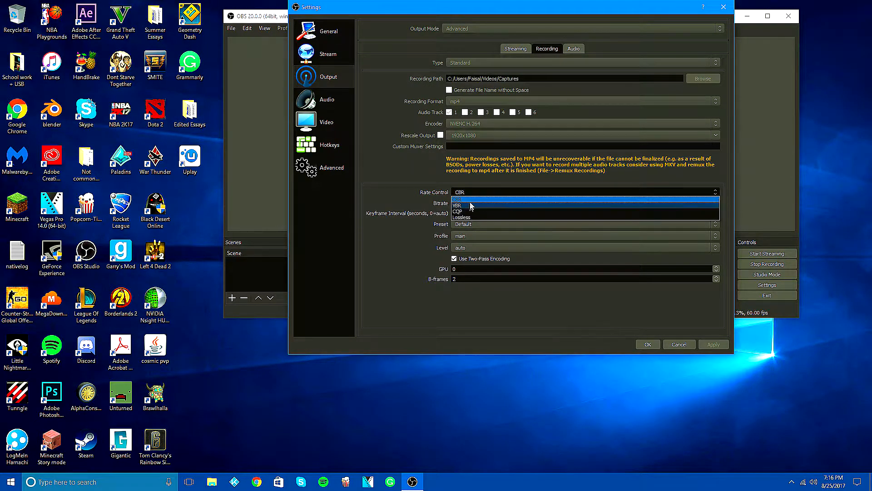
left_click(462, 200)
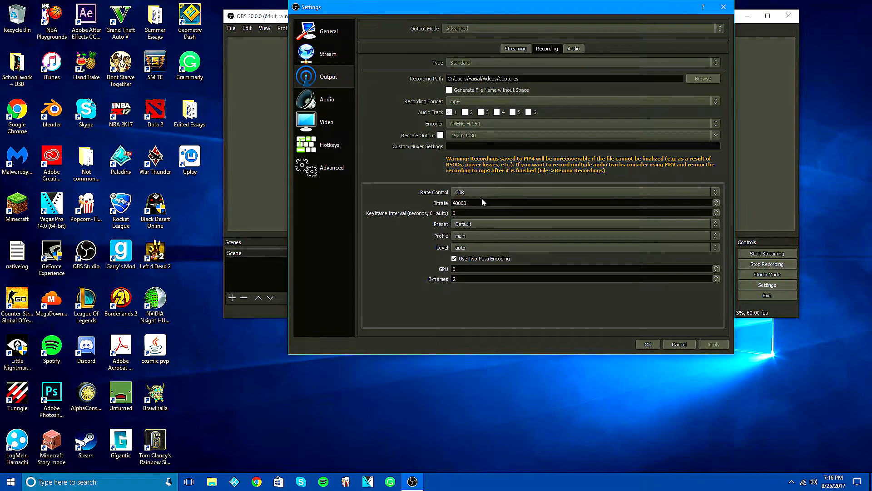
left_click_drag(472, 202, 426, 198)
left_click(416, 197)
double_click(460, 203)
type("40000")
left_click(482, 236)
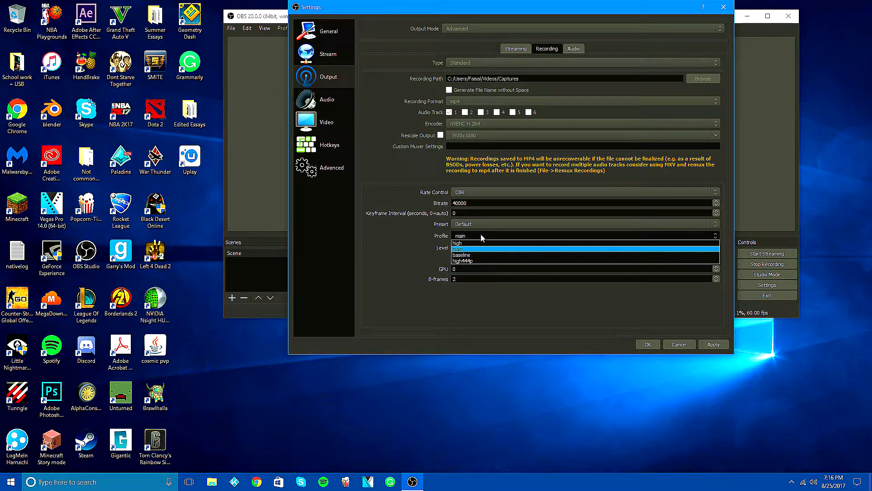
left_click(484, 248)
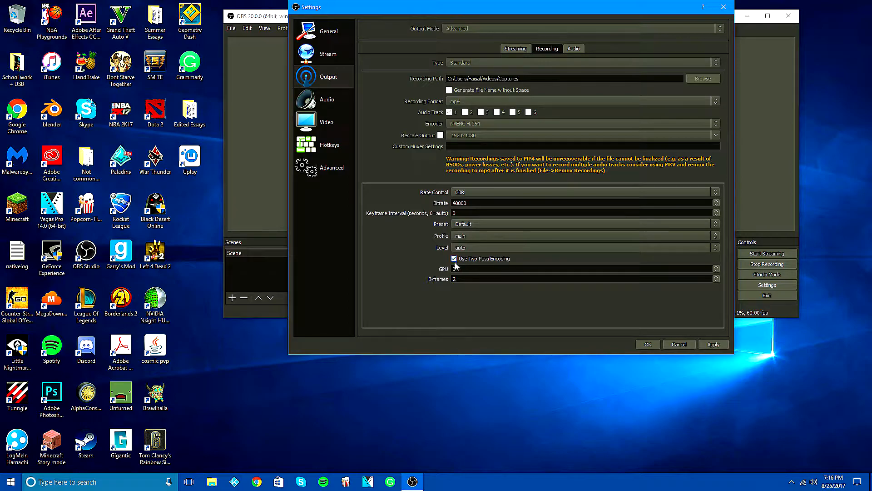
- Check the audio bitrates of the tracks in the output settings
left_click(325, 103)
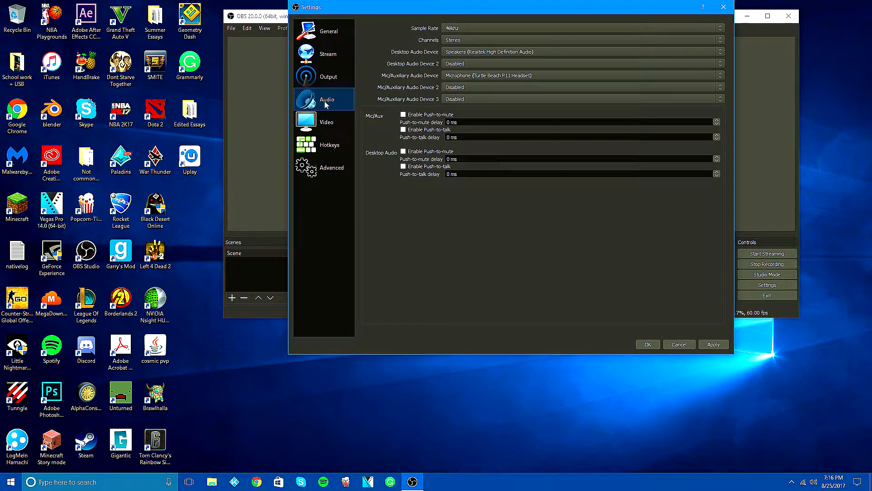
left_click(334, 78)
left_click(567, 49)
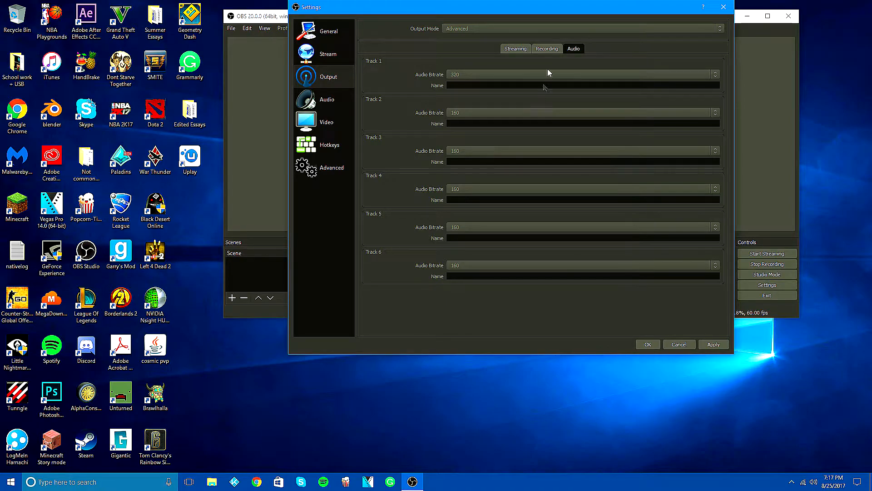
- Set the desktop audio device to Speakers (Realtek High Definition Audio) and the mic/auxiliary device to Microphone (Turtle Beach P11 Headset)
left_click(327, 99)
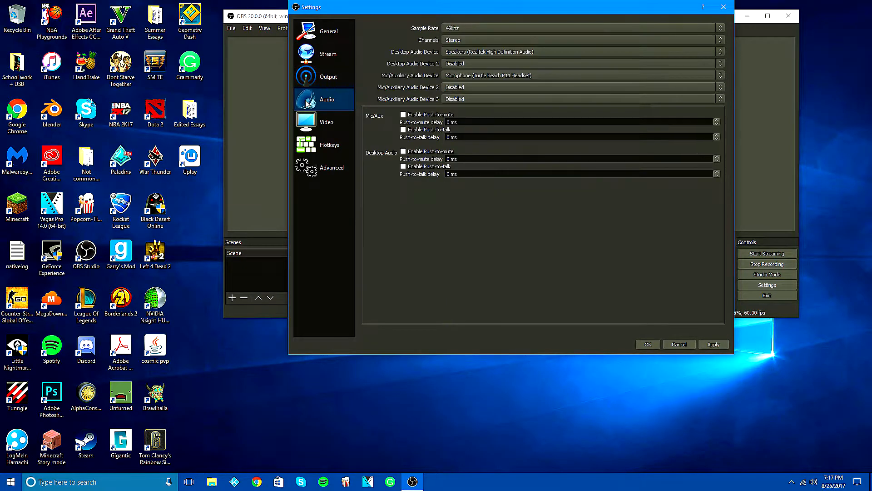
left_click(459, 54)
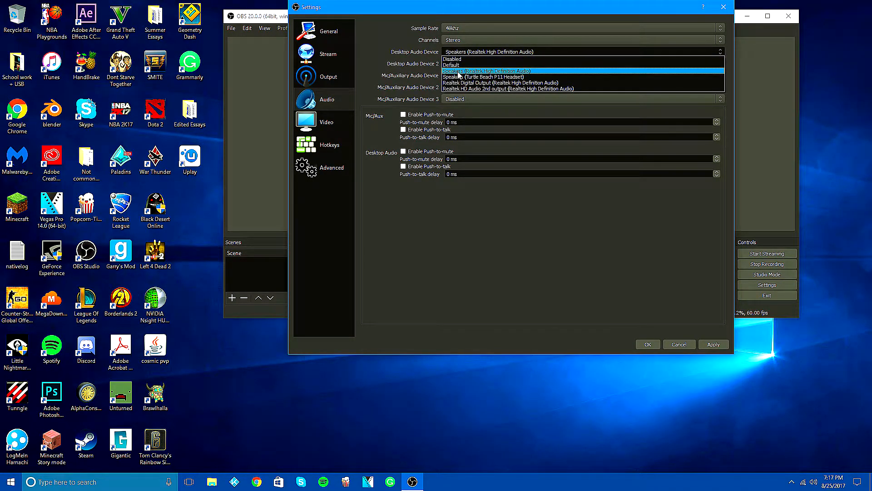
left_click(458, 71)
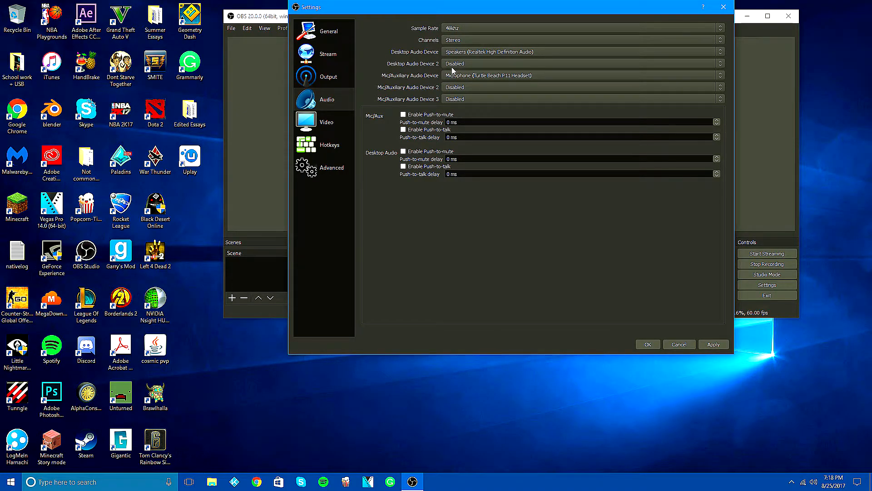
left_click(462, 77)
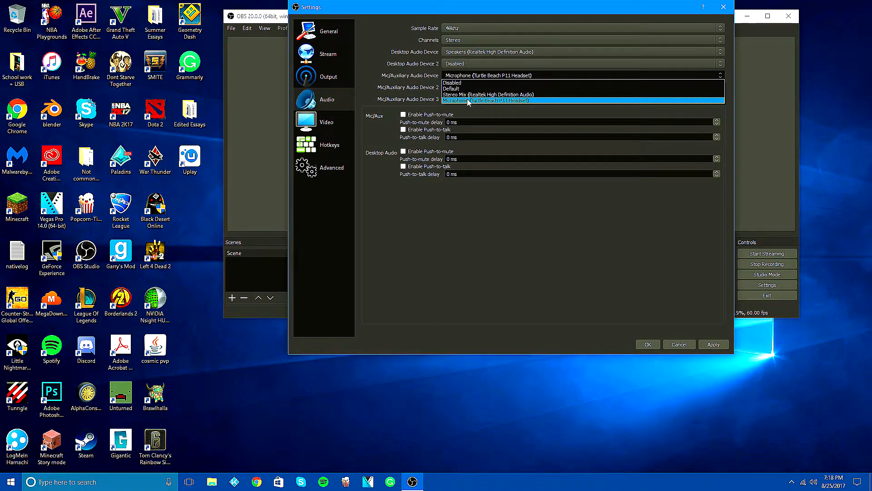
left_click(468, 101)
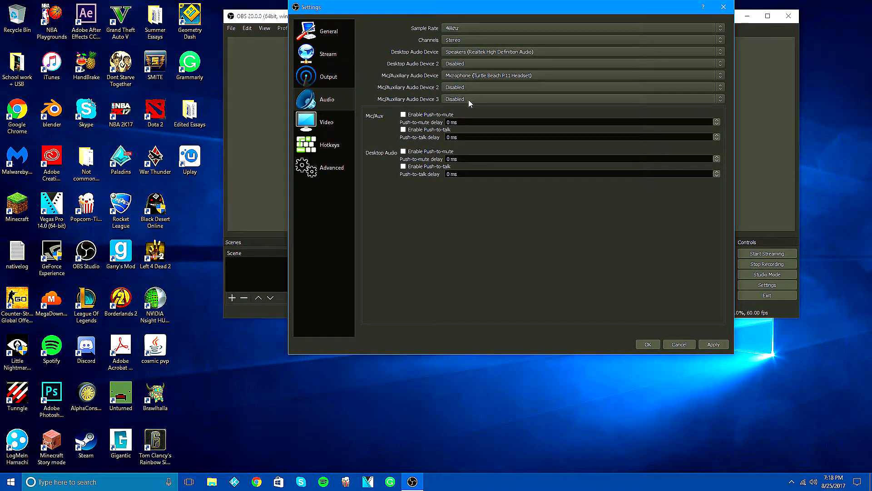
- Set the process priority to Above Normal in the advanced settings, then apply and close the settings
left_click(335, 119)
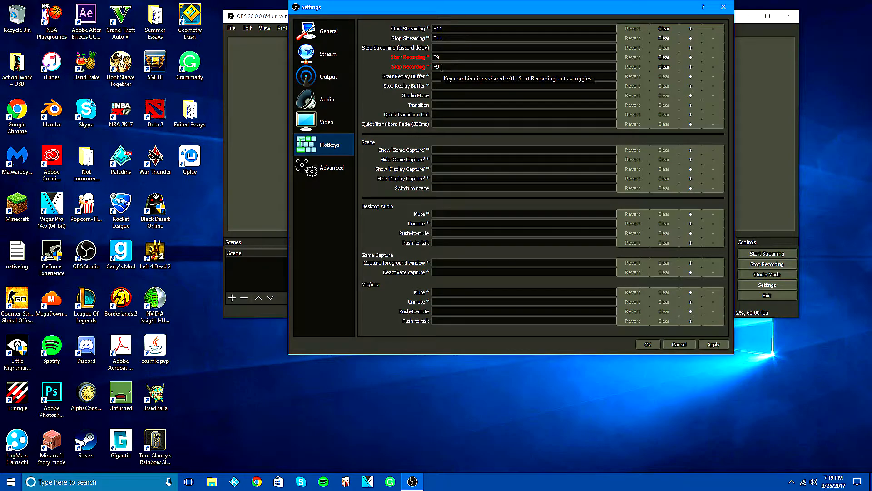
left_click(345, 175)
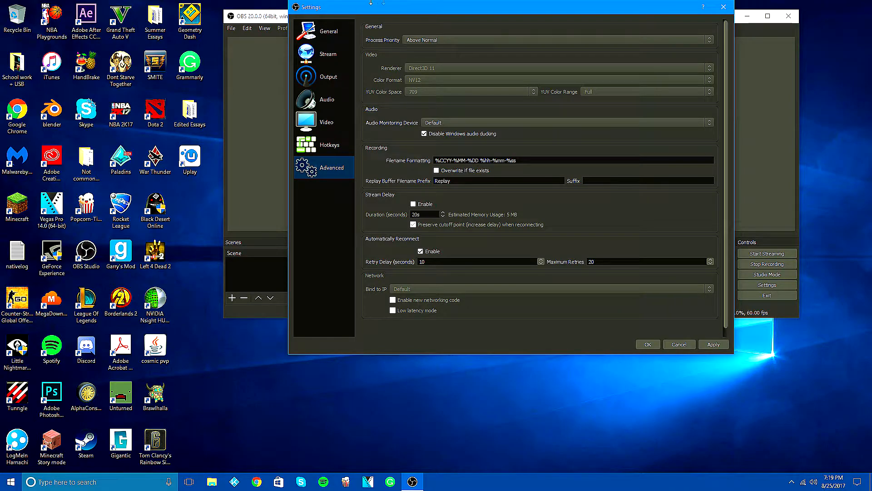
left_click(470, 36)
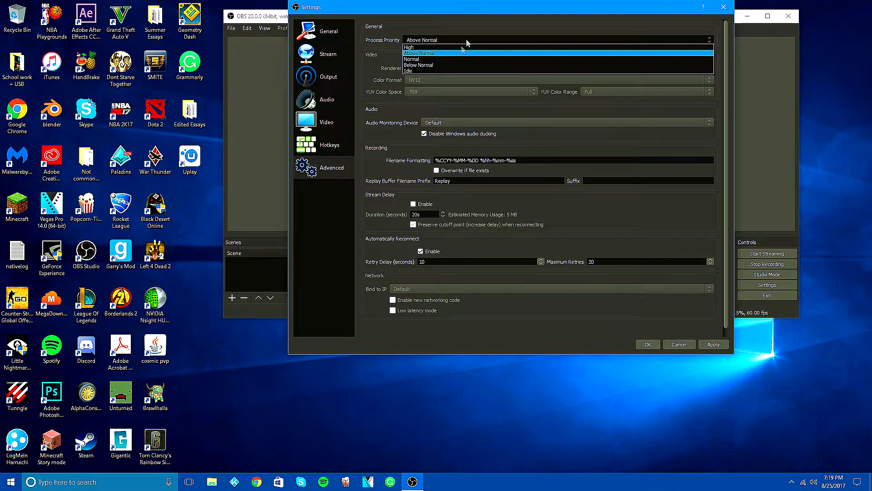
left_click(445, 53)
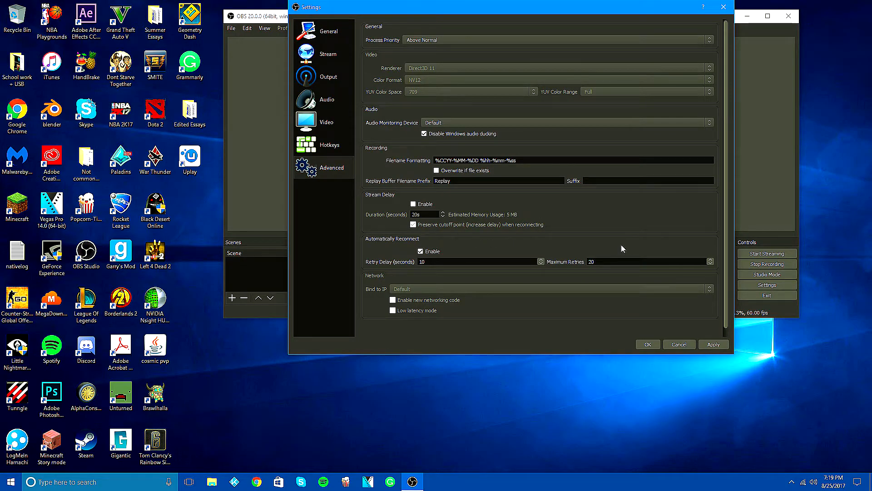
left_click(709, 342)
left_click(648, 344)
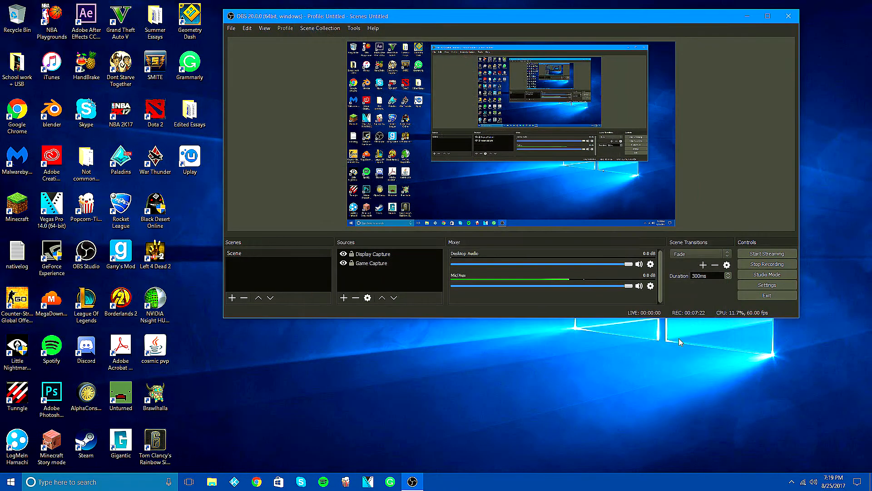
- Select the existing scene in the scene list
right_click(279, 259)
left_click(253, 263)
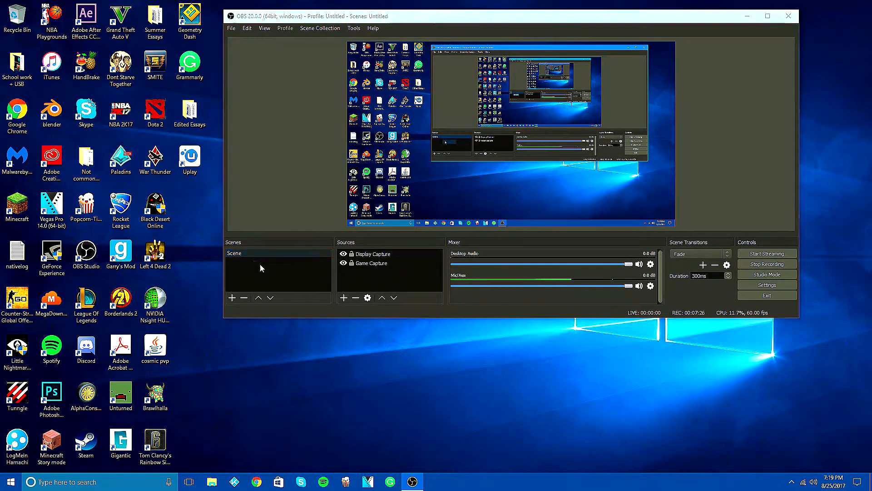
left_click(518, 189)
left_click(284, 255)
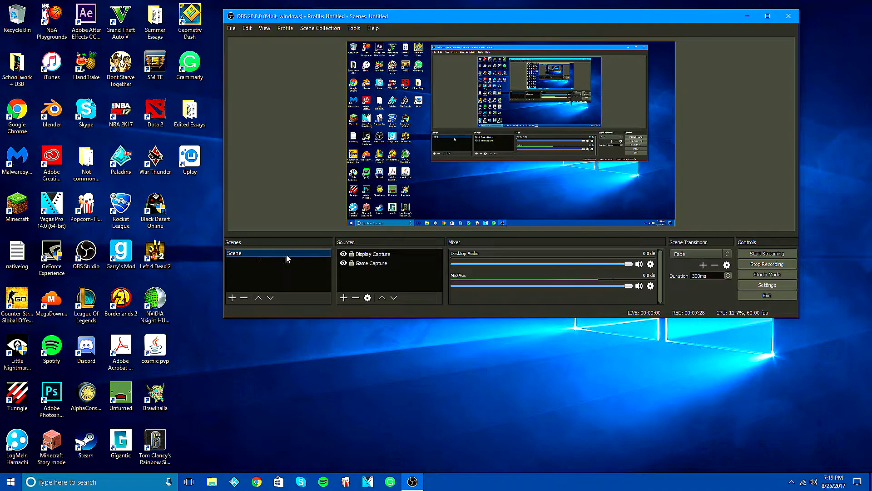
left_click(368, 254)
right_click(370, 274)
mouse_move(379, 282)
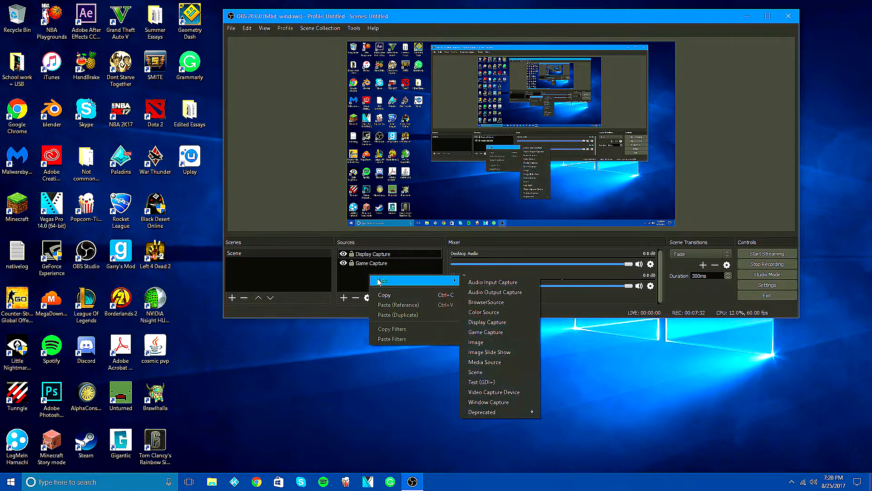
left_click(489, 331)
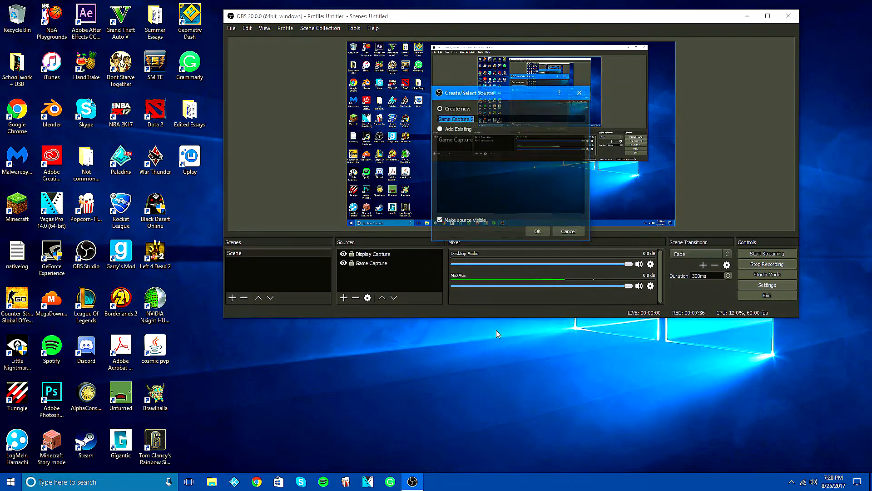
left_click(455, 130)
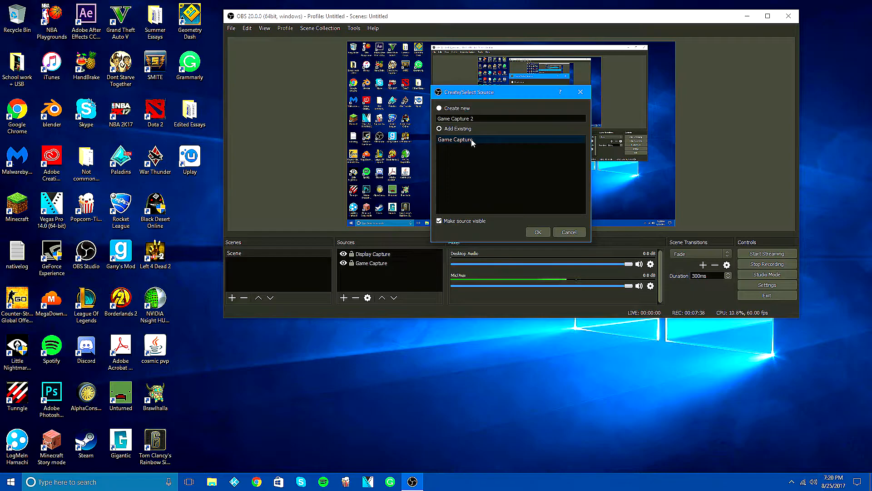
left_click(568, 231)
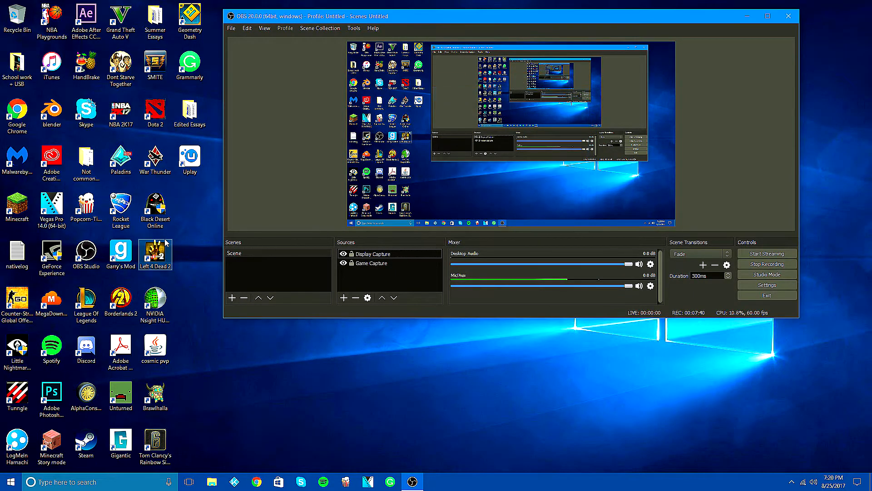
right_click(377, 274)
mouse_move(424, 279)
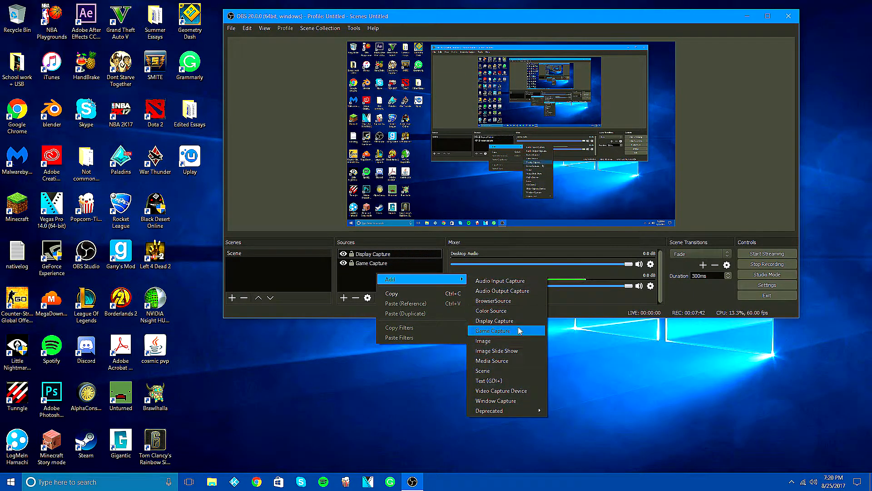
left_click(509, 332)
left_click(452, 129)
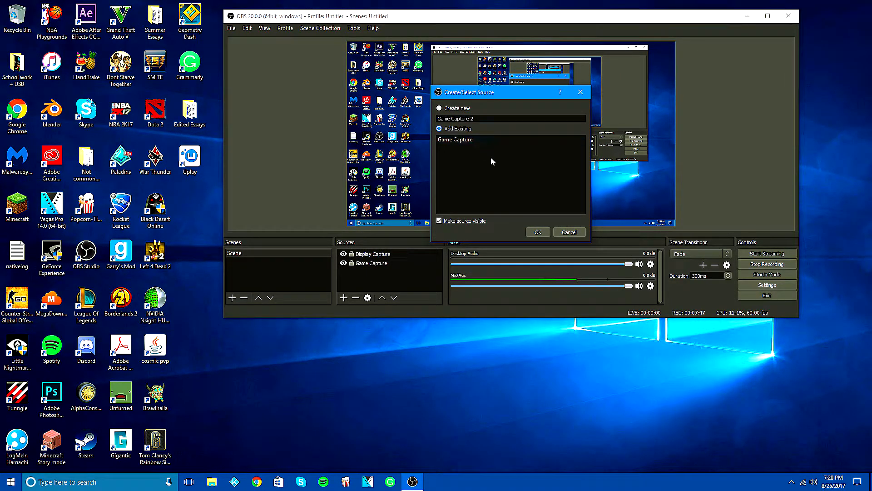
left_click(565, 231)
right_click(407, 281)
mouse_move(412, 285)
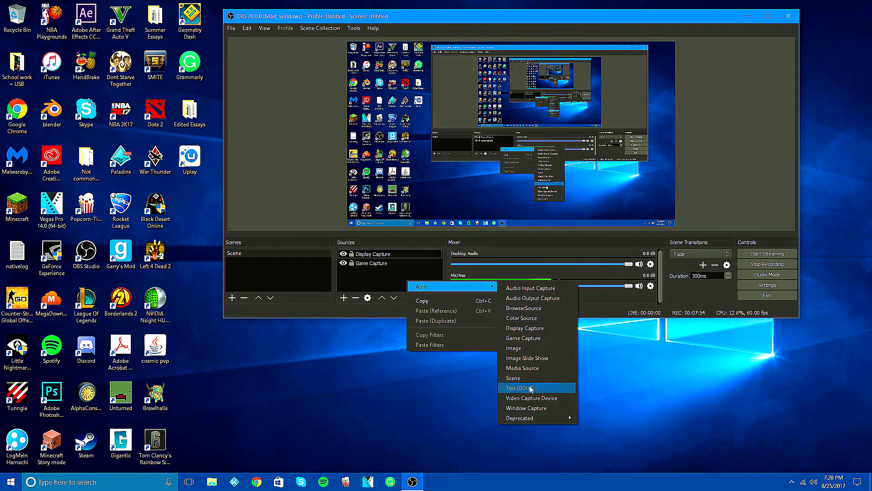
left_click(536, 338)
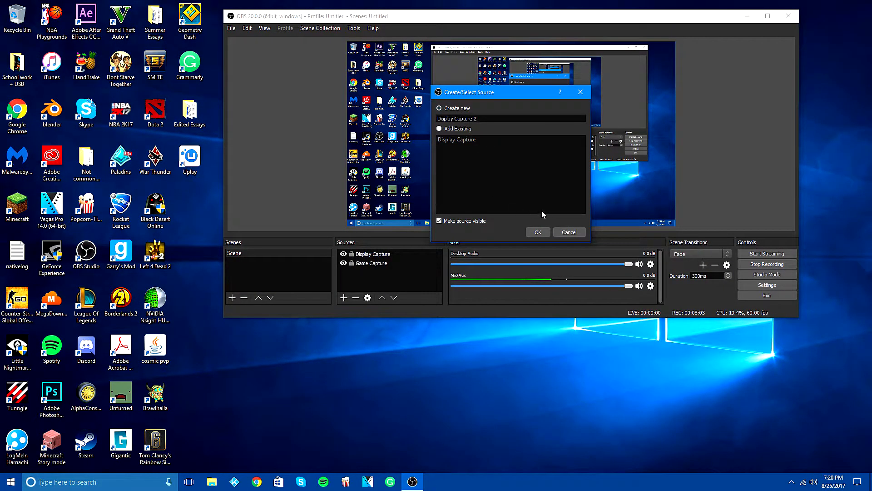
left_click(567, 230)
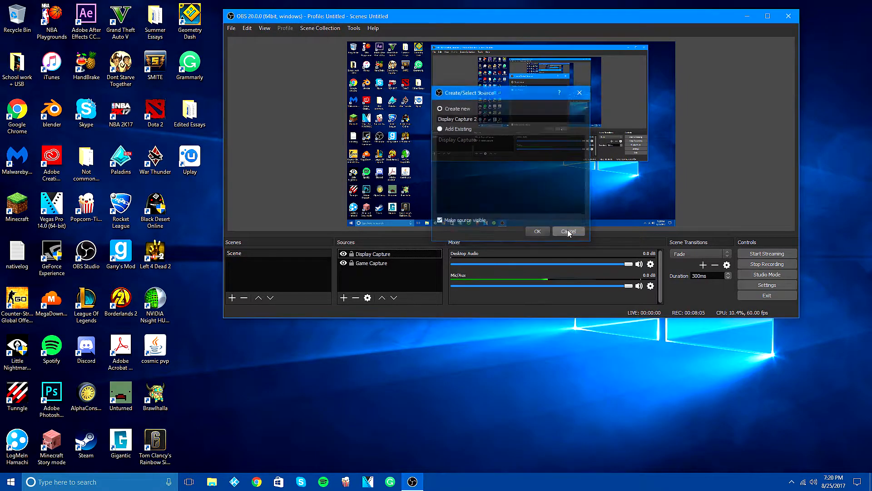